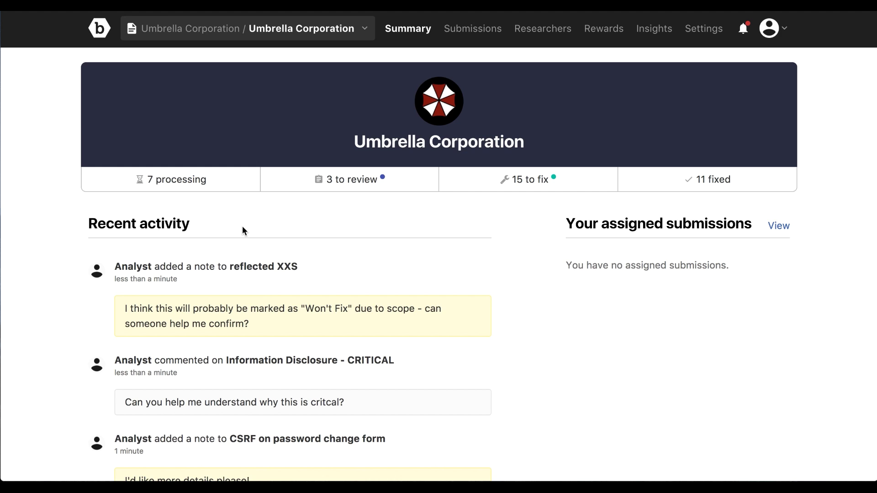
# - Open the "SSTI off of the ?name= variable" submission from the program's submissions that are still processing
pyautogui.moveTo(197, 183)
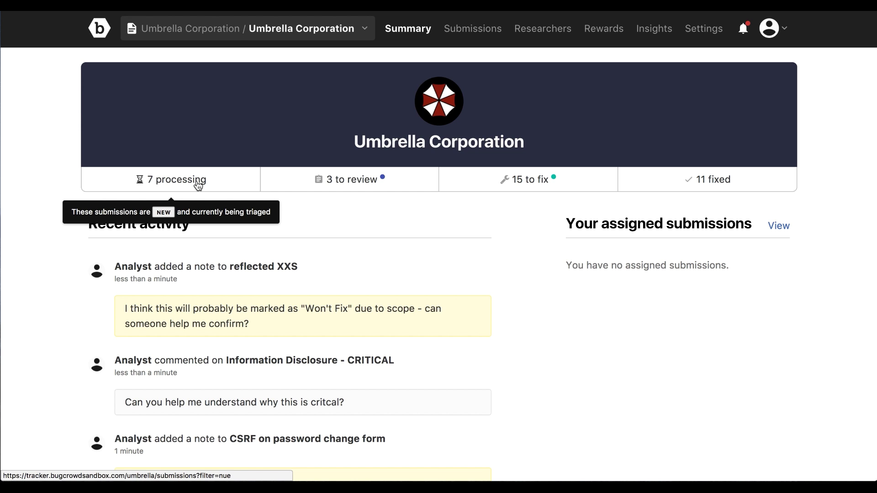
pyautogui.moveTo(396, 186)
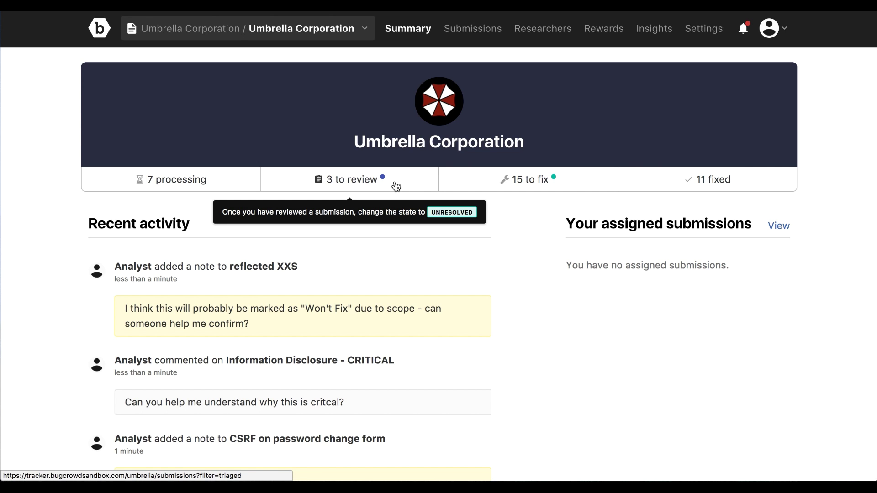
pyautogui.moveTo(485, 184)
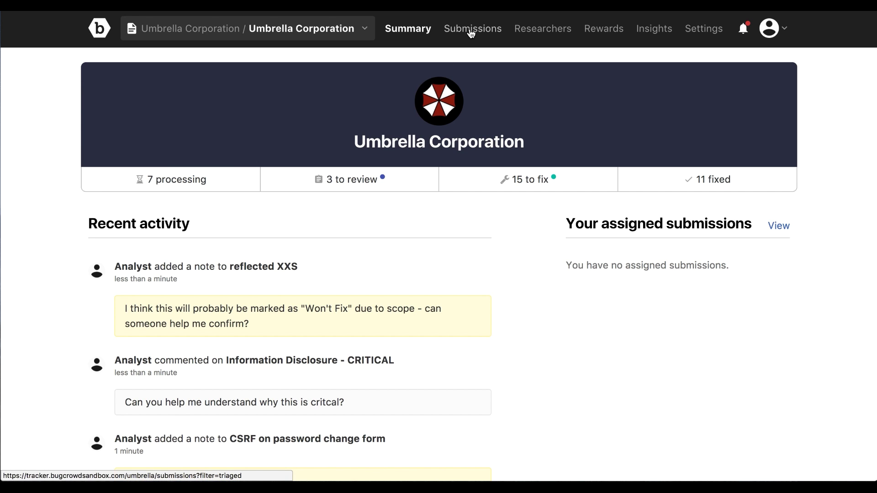
pyautogui.moveTo(200, 182)
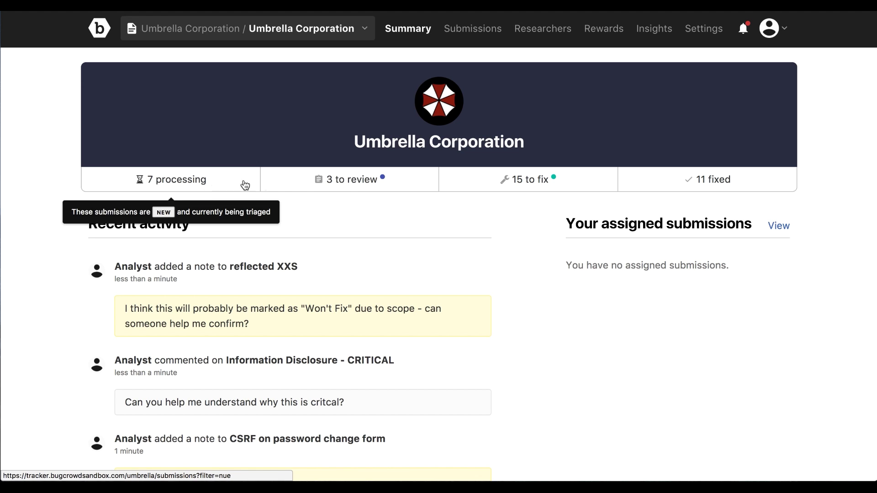
pyautogui.moveTo(325, 182)
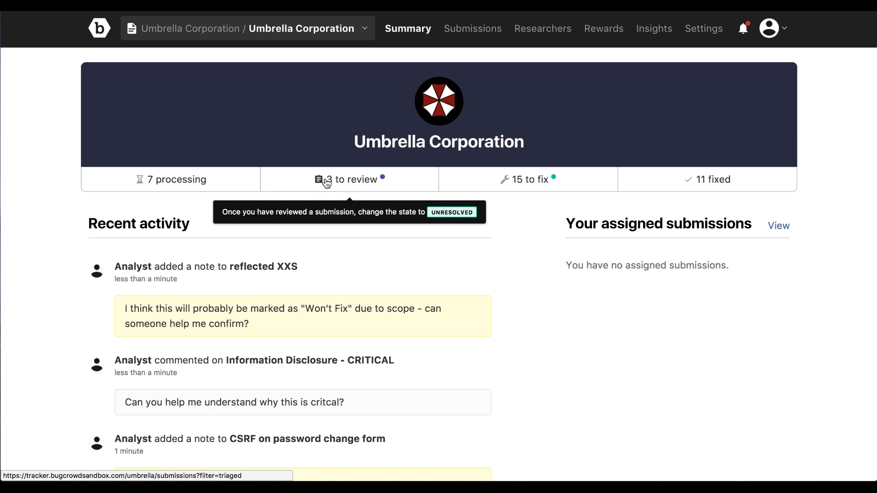
pyautogui.click(215, 185)
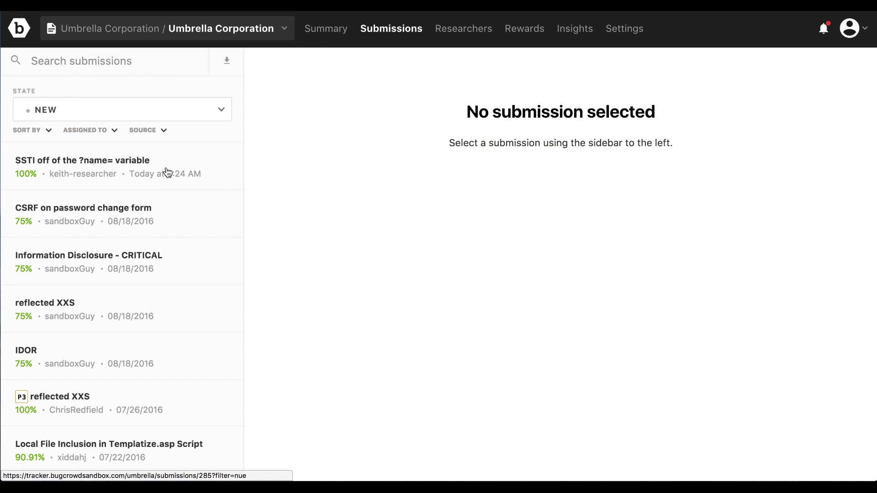
pyautogui.click(169, 166)
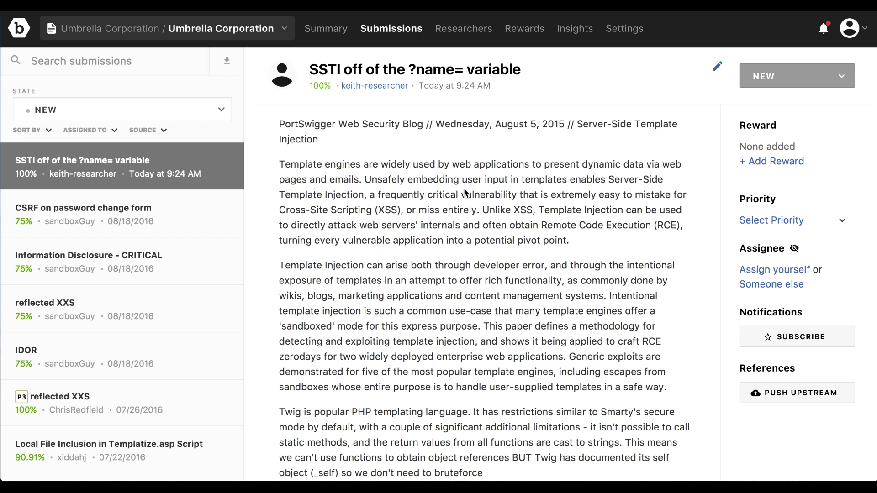
# - Change the submission's VRT classification to Server-Side Injection > Remote Code Execution (RCE) and save it
pyautogui.scroll(-1, 488, 195)
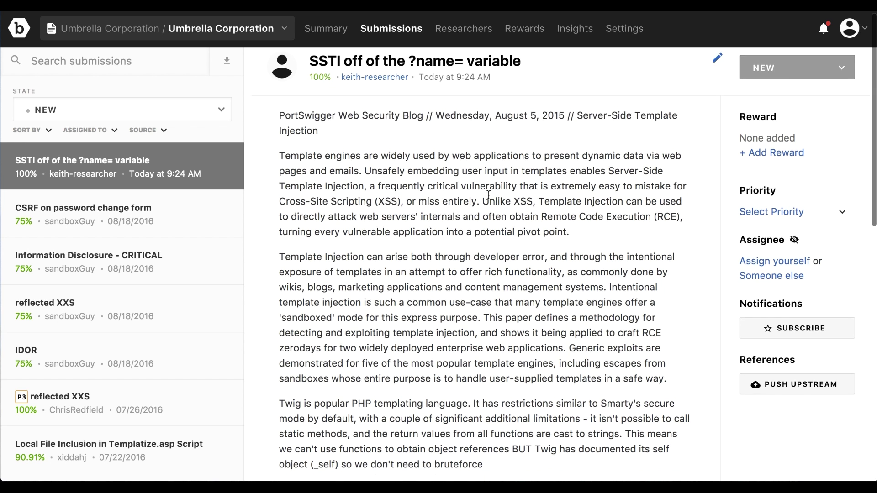
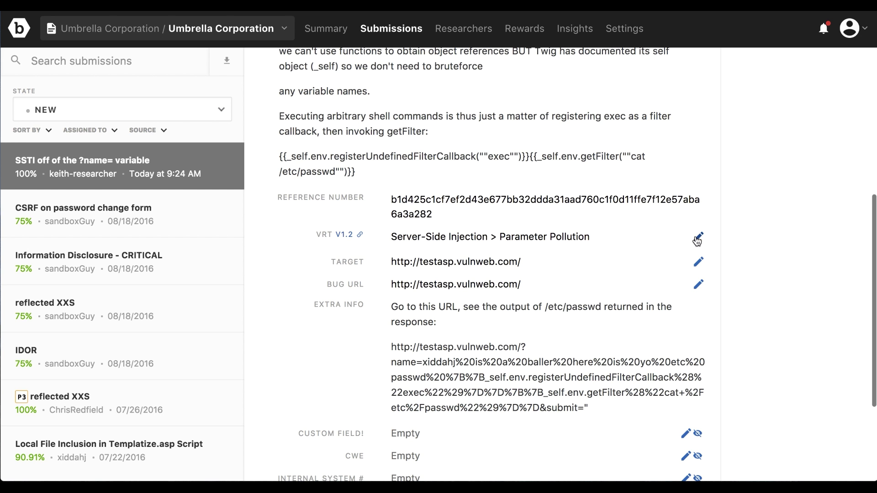
pyautogui.click(698, 236)
pyautogui.click(533, 242)
pyautogui.write('Re')
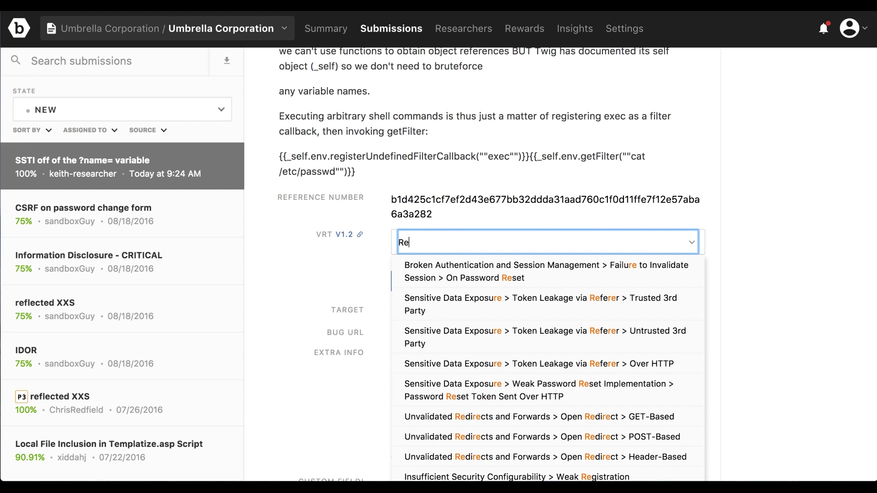
pyautogui.write('mote')
pyautogui.click(538, 264)
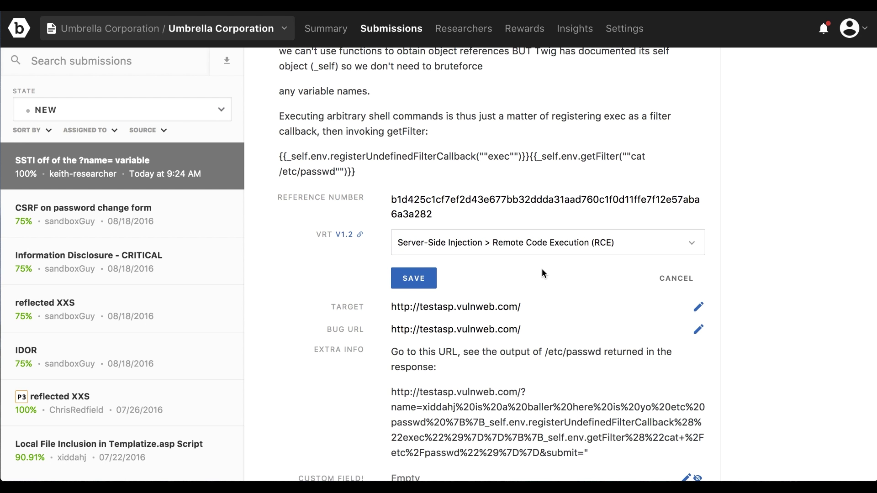
pyautogui.click(421, 283)
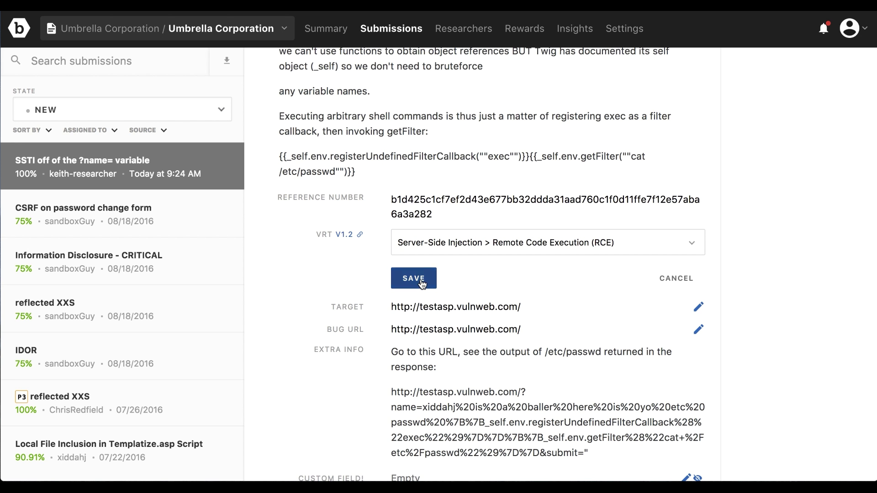
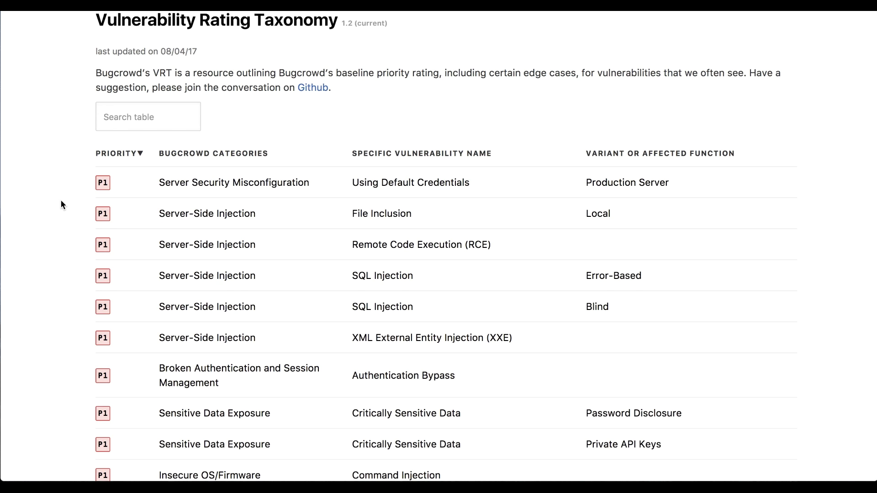
# - Check the Vulnerability Rating Taxonomy table, and set the SSTI submission's state to Triaged
pyautogui.scroll(-1, 63, 204)
pyautogui.scroll(10, 62, 204)
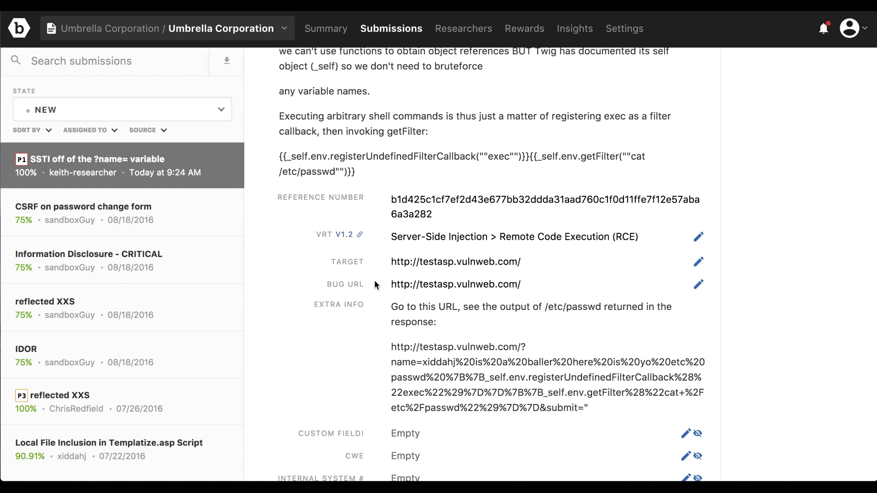
pyautogui.scroll(7, 379, 281)
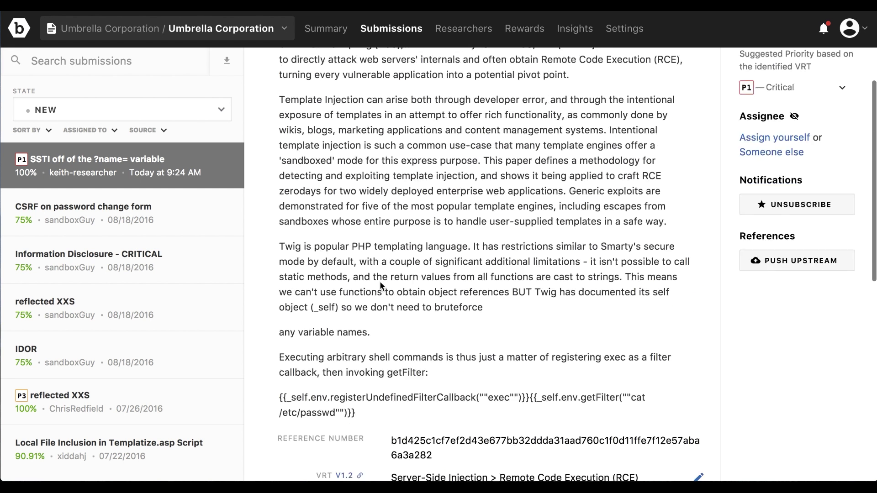
pyautogui.scroll(2, 380, 284)
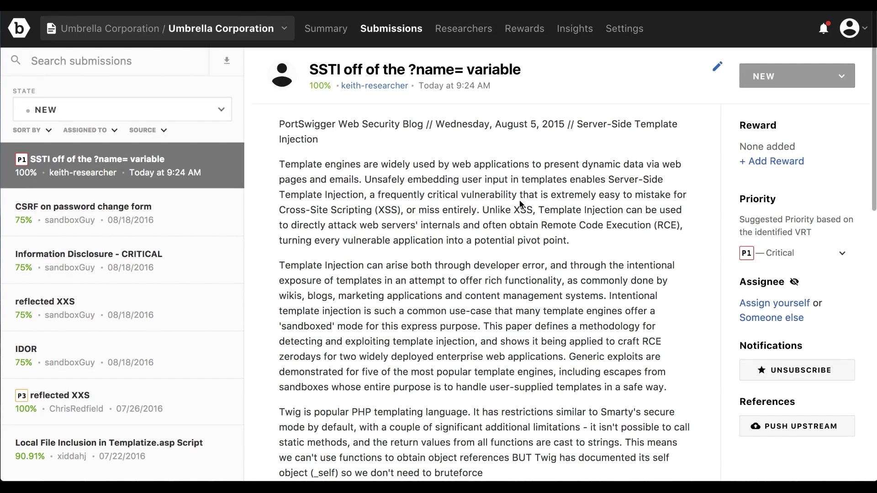
pyautogui.click(792, 76)
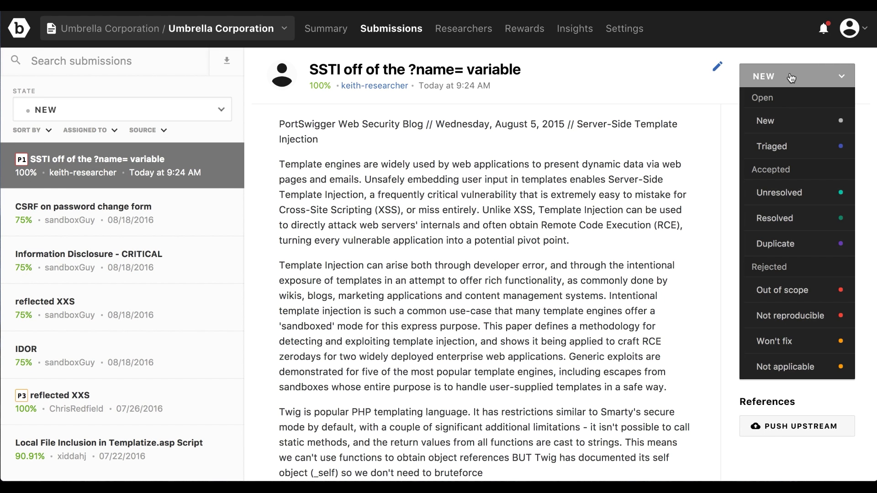
pyautogui.click(775, 150)
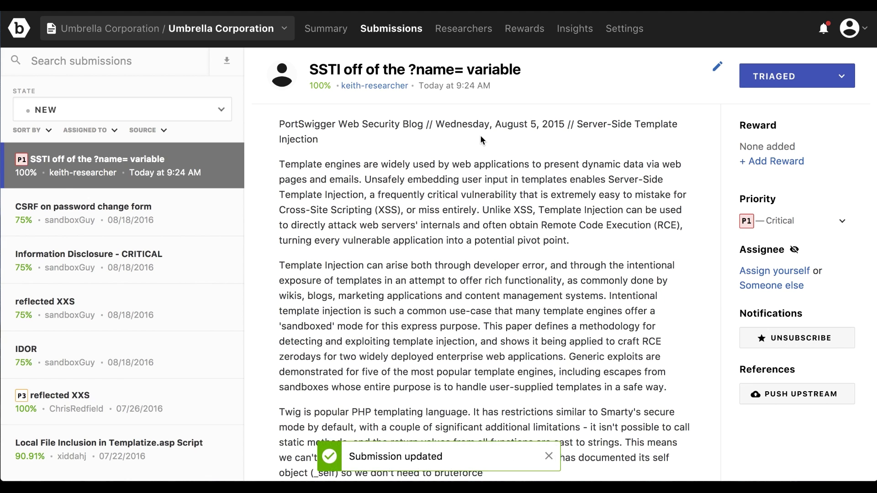
# - List the triaged submissions and reopen the "SSTI off of the ?name= variable" submission to review its details and activity history
pyautogui.click(387, 30)
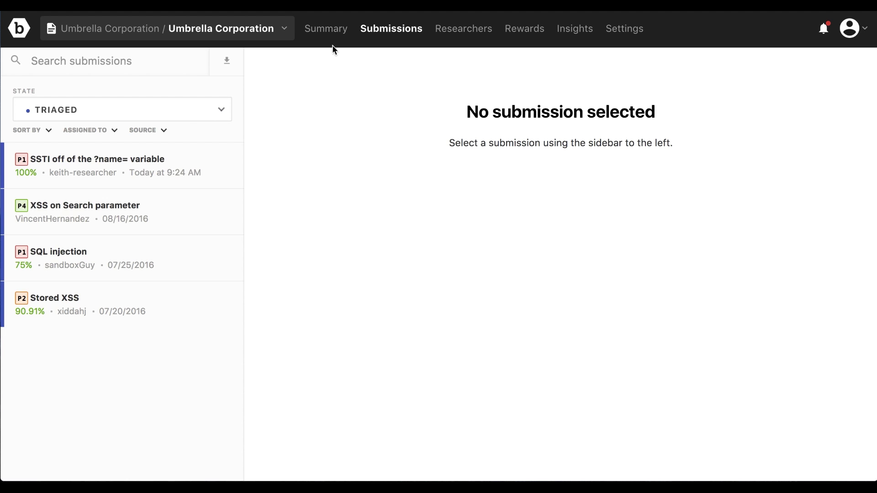
pyautogui.click(189, 115)
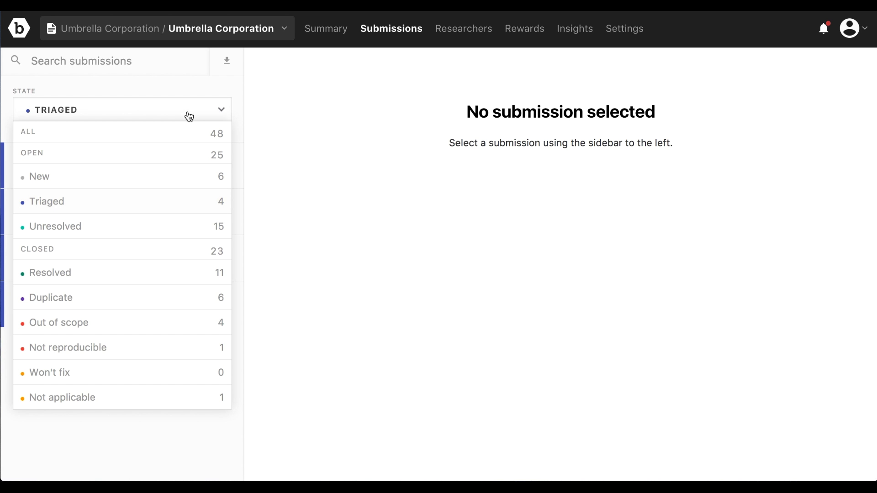
pyautogui.click(210, 112)
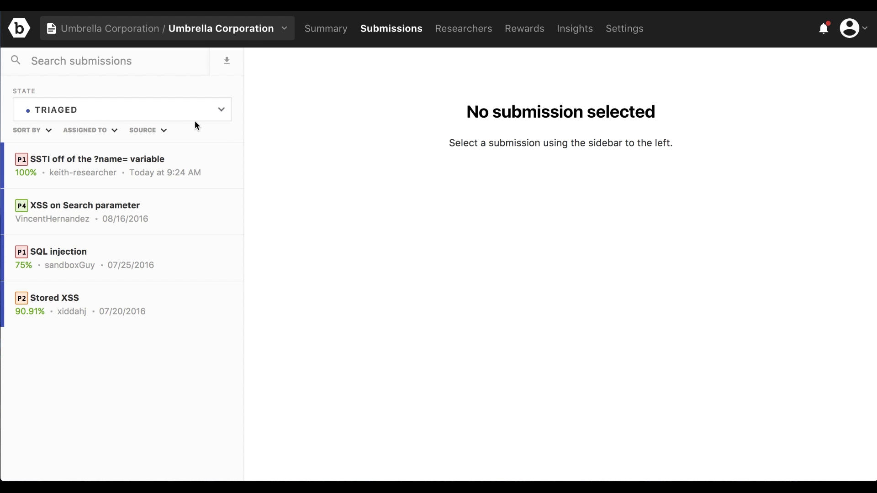
pyautogui.click(214, 170)
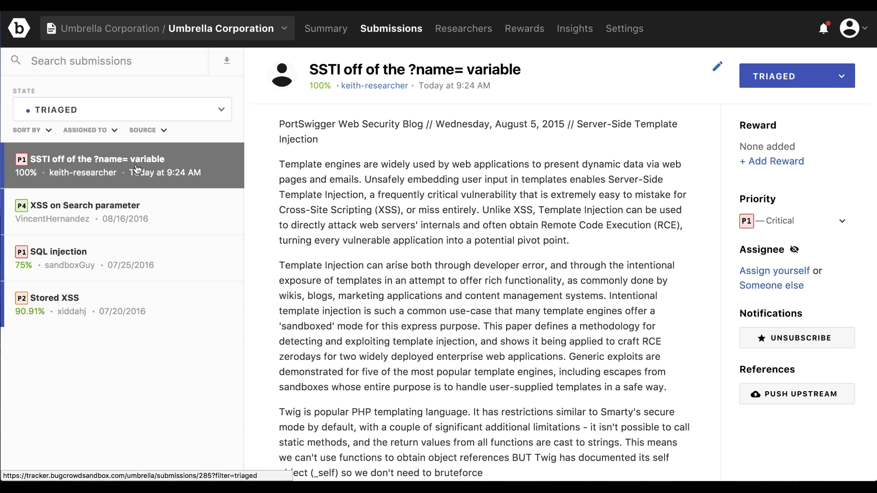
pyautogui.scroll(-6, 406, 171)
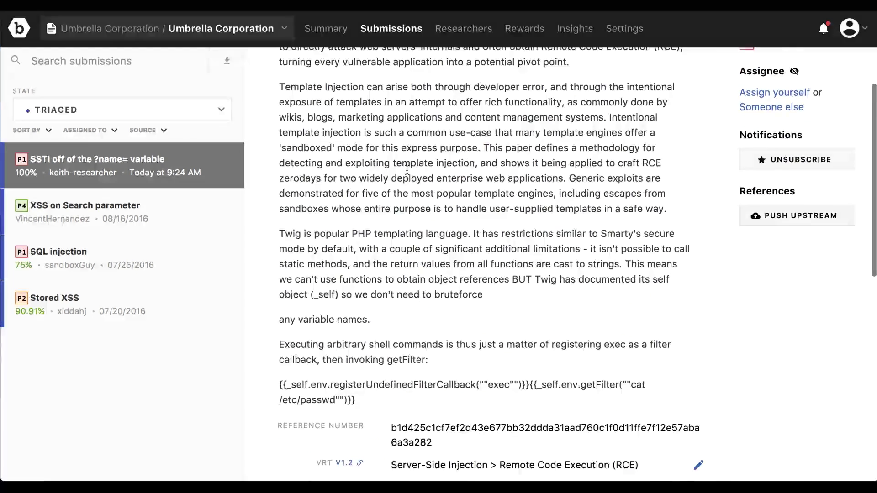
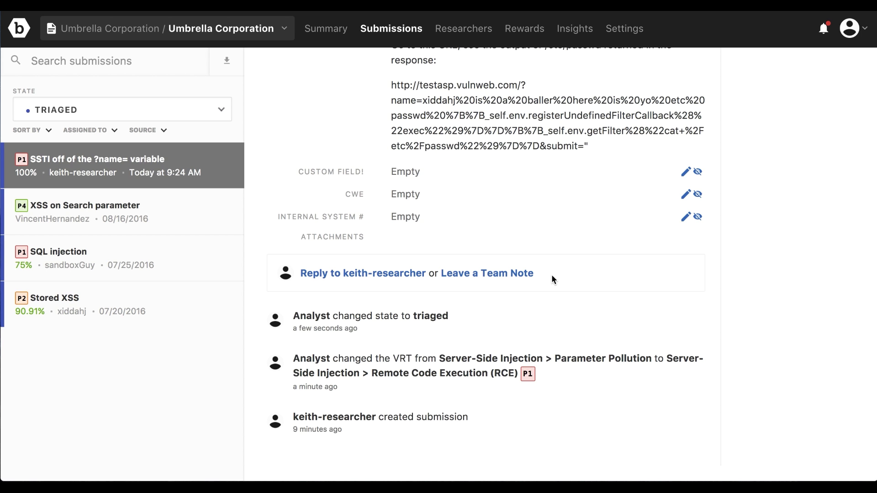
# - Pay the researcher a custom reward of $11000 for the SSTI submission and change its state to Unresolved
pyautogui.scroll(15, 560, 280)
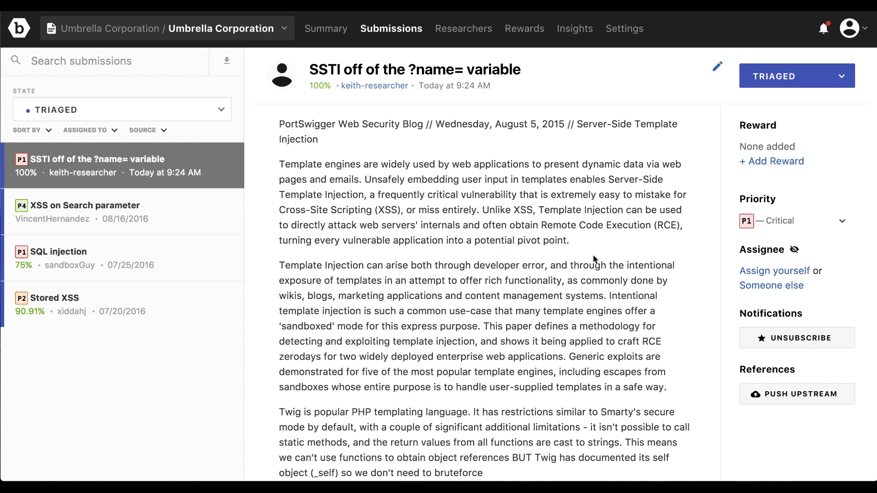
pyautogui.click(768, 162)
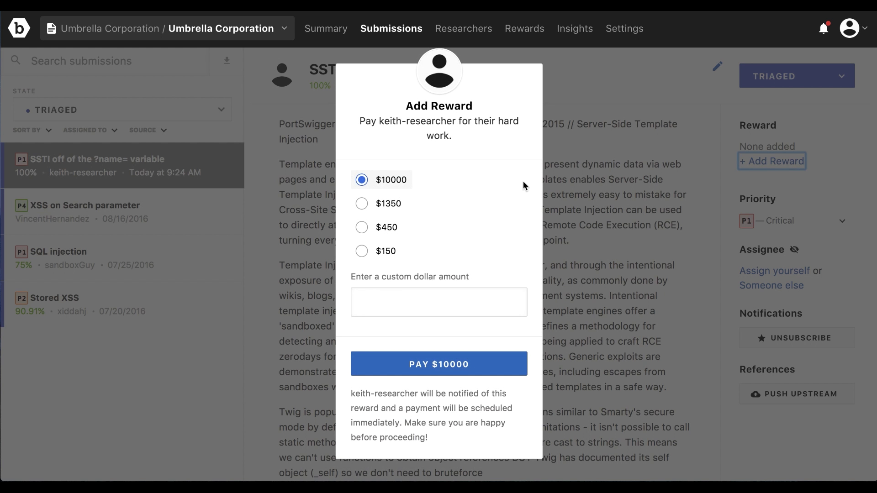
pyautogui.click(420, 294)
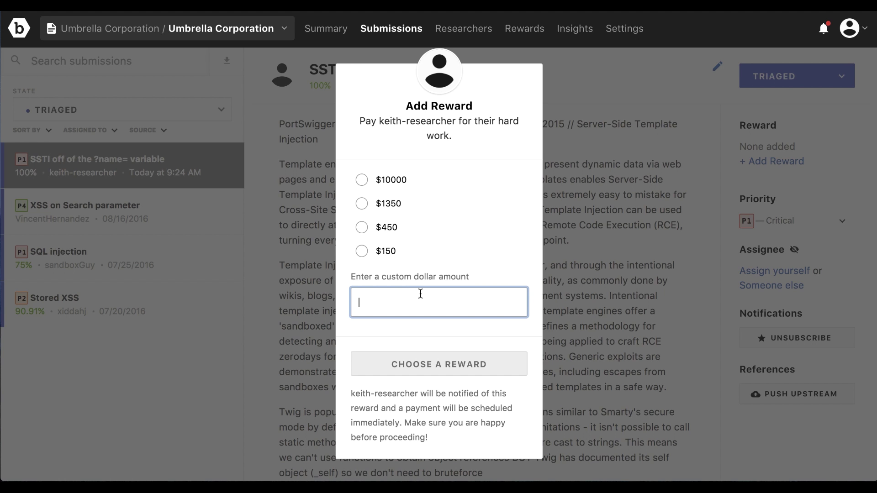
pyautogui.write('11000')
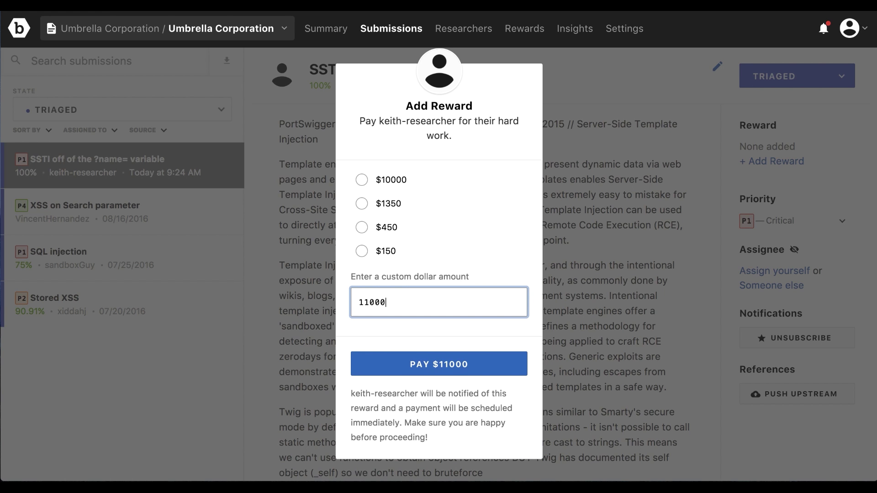
pyautogui.click(447, 364)
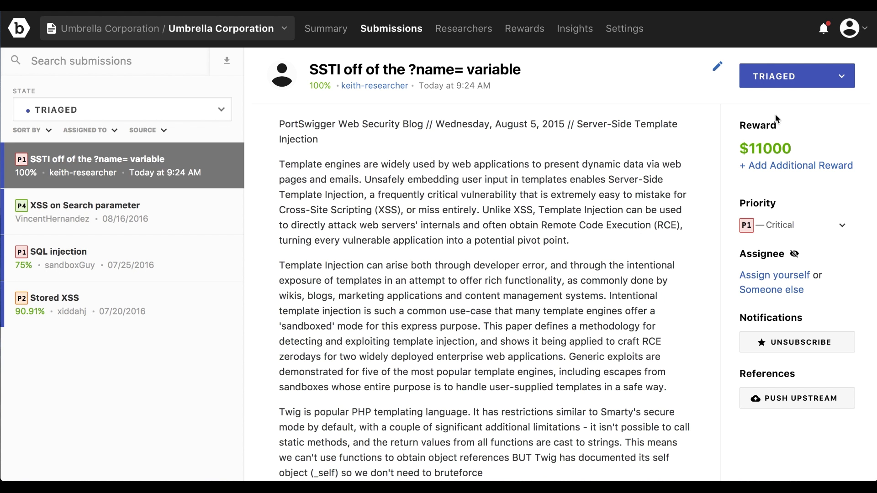
pyautogui.click(790, 85)
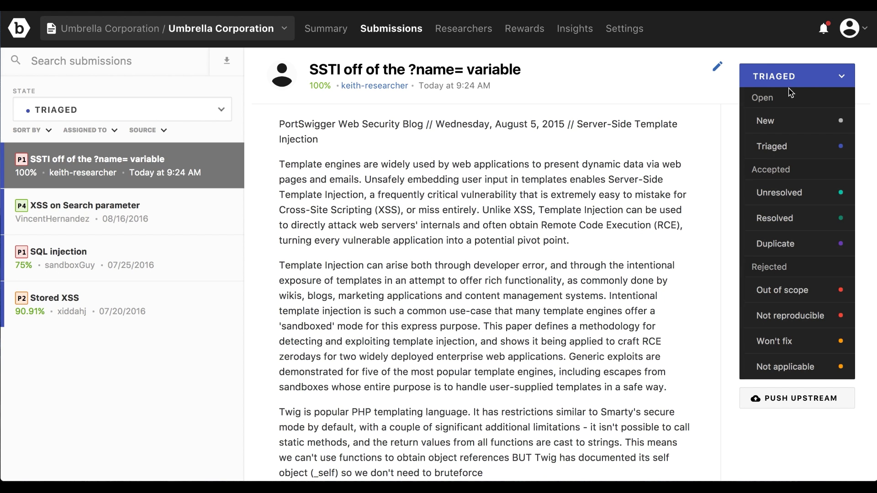
pyautogui.click(784, 195)
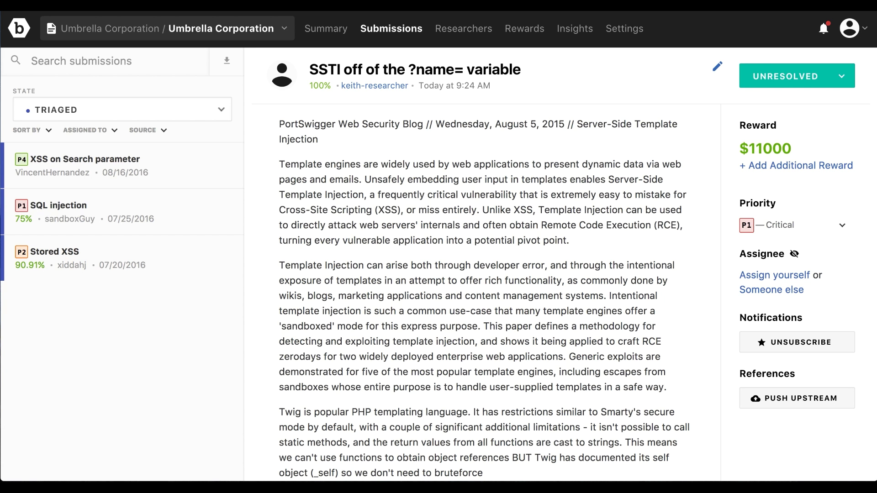
# - Switch to the Jira open issues and examine the details, replication steps and additional information of VULN-12 "reflected XXS"
pyautogui.hotkey('ctrl', 't')
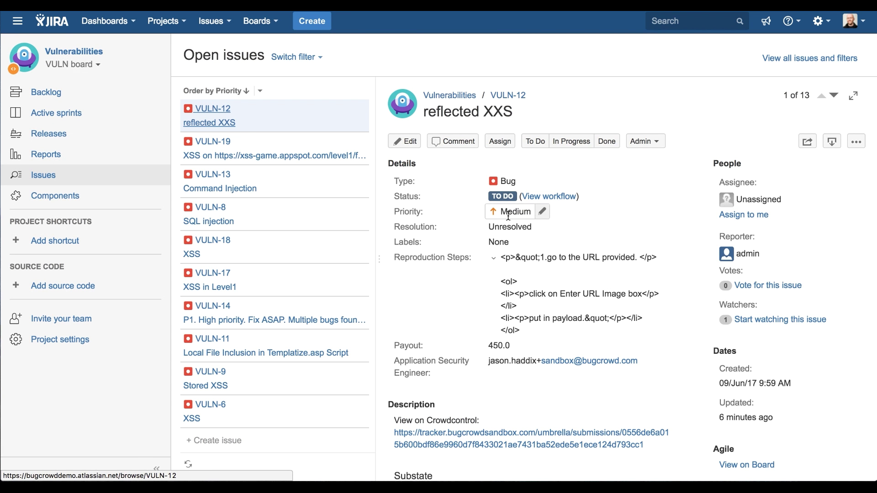
pyautogui.scroll(-8, 454, 225)
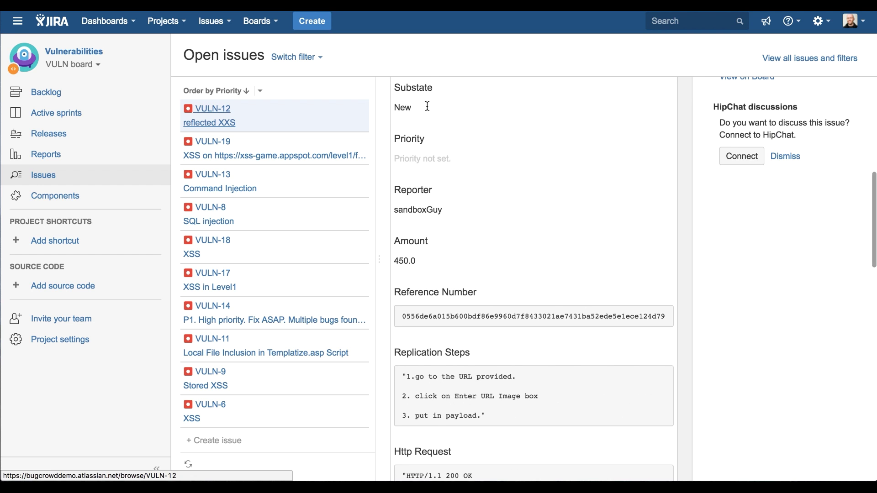
pyautogui.scroll(-6, 428, 106)
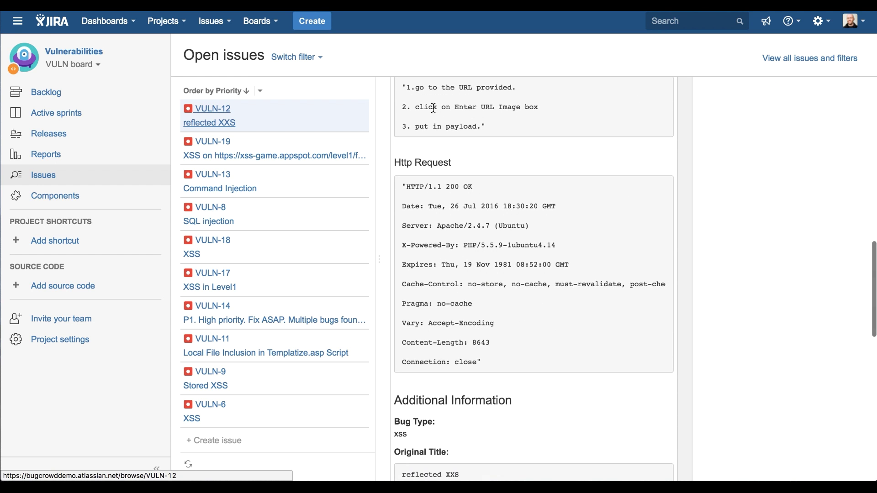
pyautogui.scroll(-6, 434, 108)
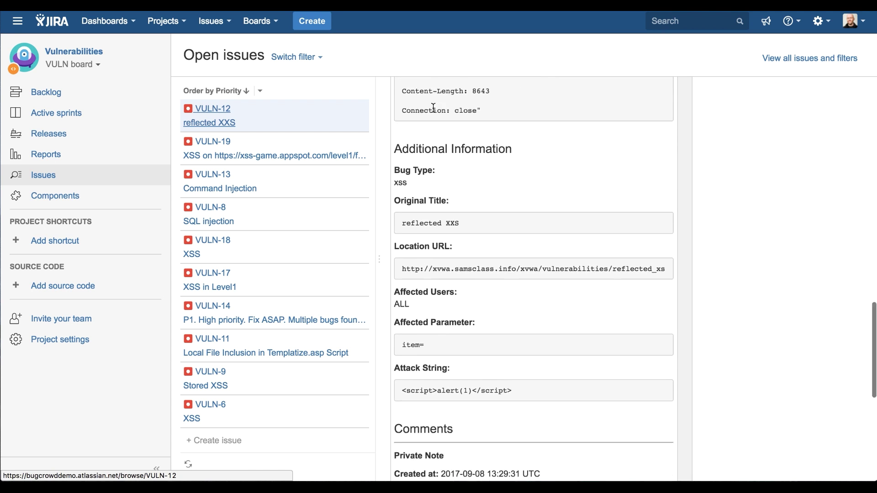
# - Read the private note and researcher message in the comments of the VULN-12 issue description
pyautogui.scroll(-5, 434, 108)
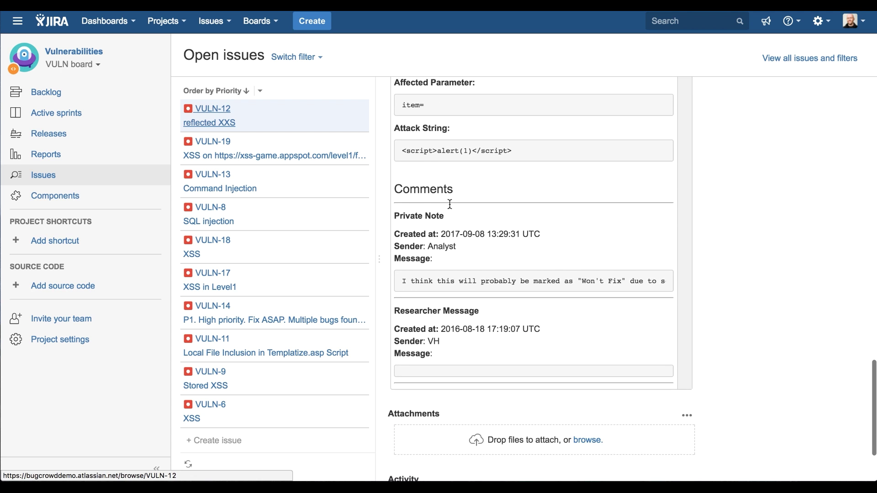
pyautogui.scroll(-1, 466, 256)
pyautogui.scroll(4, 468, 255)
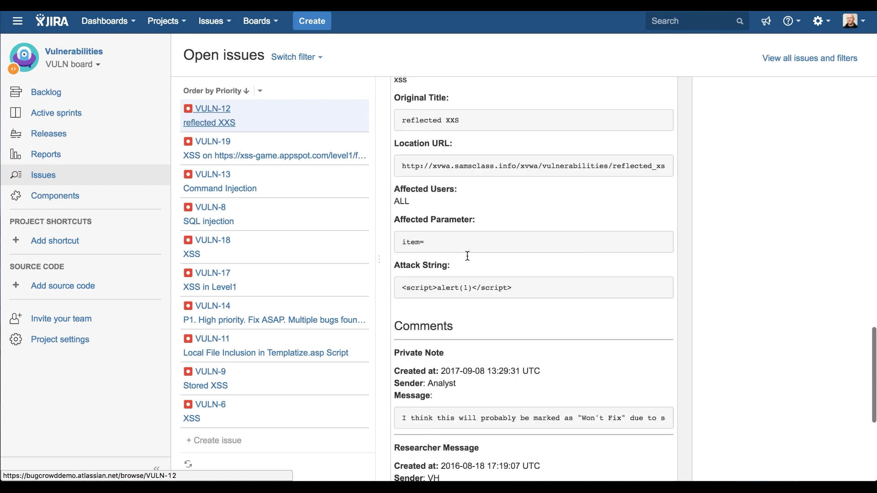
pyautogui.scroll(10, 468, 256)
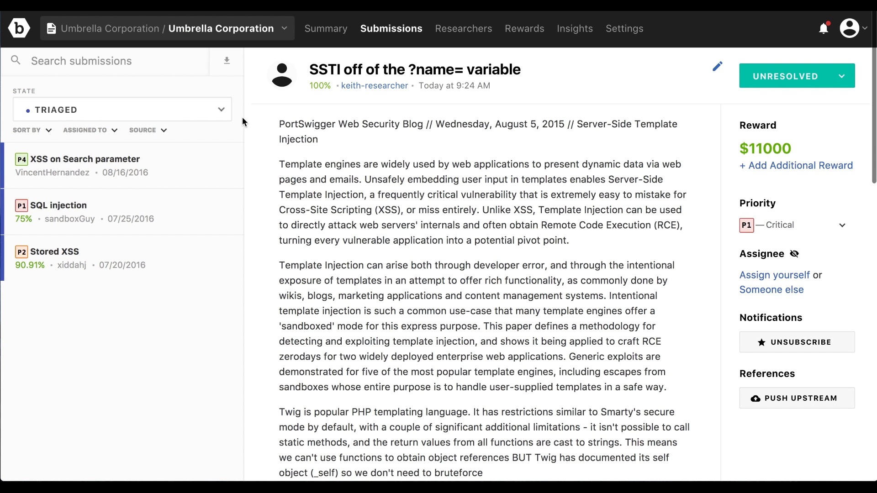
# - Switch back to Bugcrowd, filter the submissions by the Unresolved state and look through the list
pyautogui.click(215, 115)
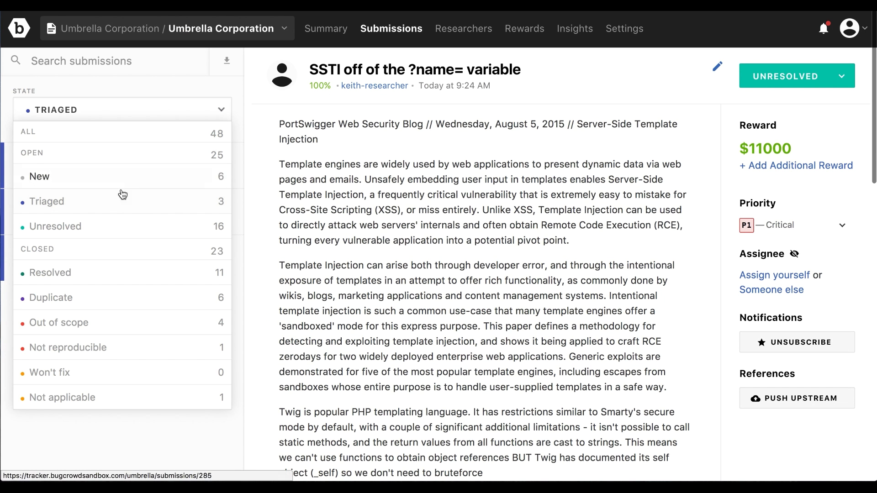
pyautogui.click(121, 226)
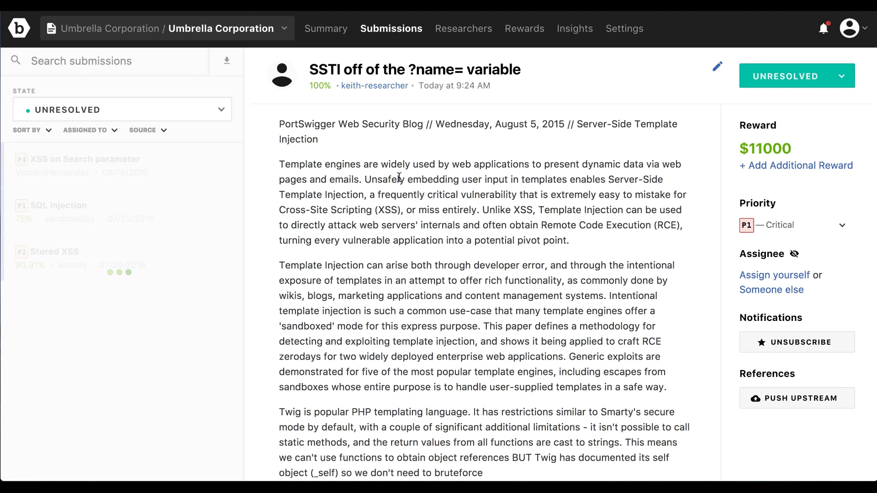
pyautogui.scroll(-3, 192, 208)
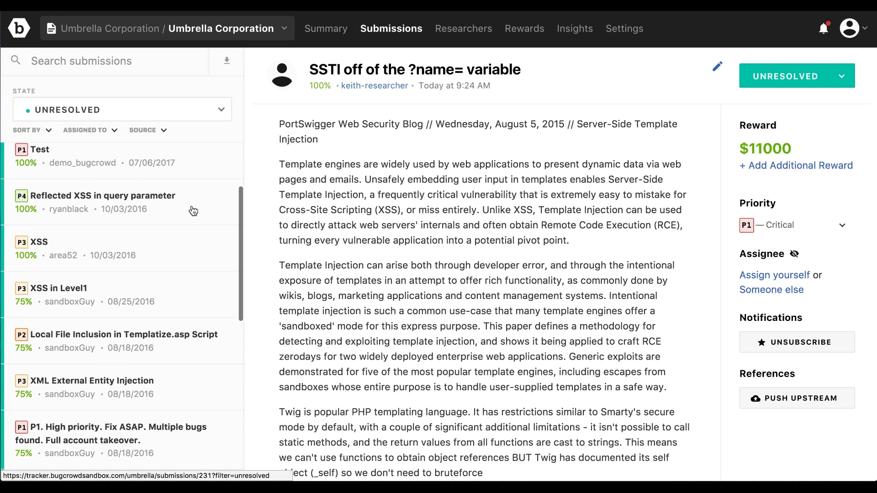
# - View the program's participating researchers, and examine the rewards chart for the All Time period
pyautogui.click(472, 38)
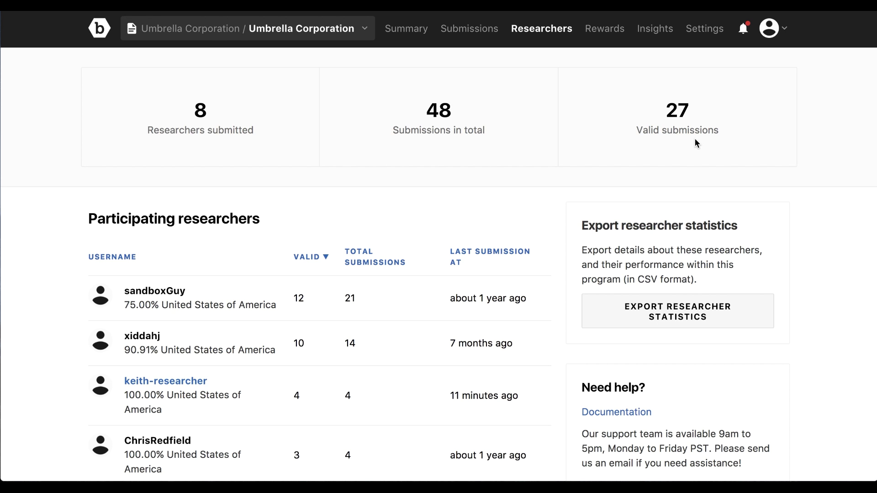
pyautogui.click(608, 38)
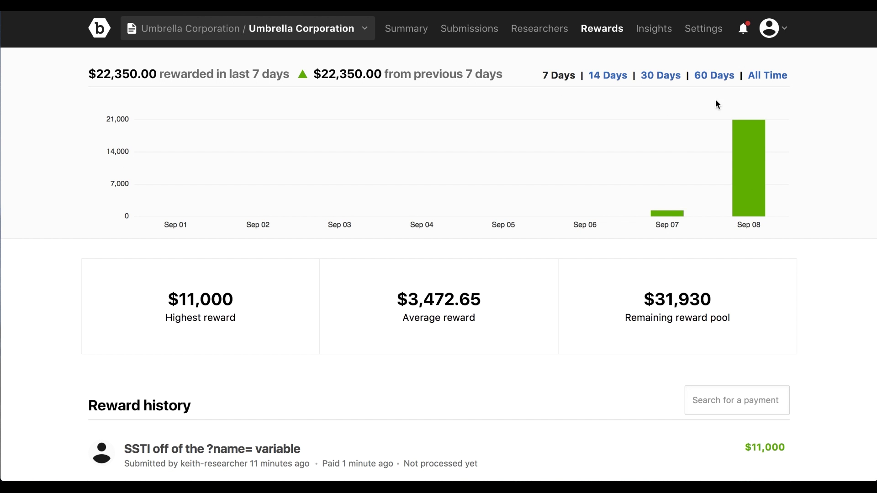
pyautogui.click(764, 77)
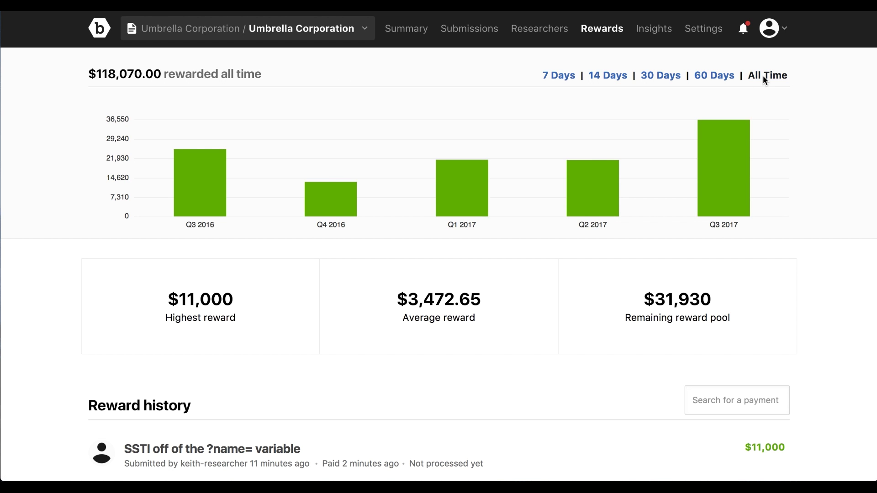
pyautogui.moveTo(404, 160)
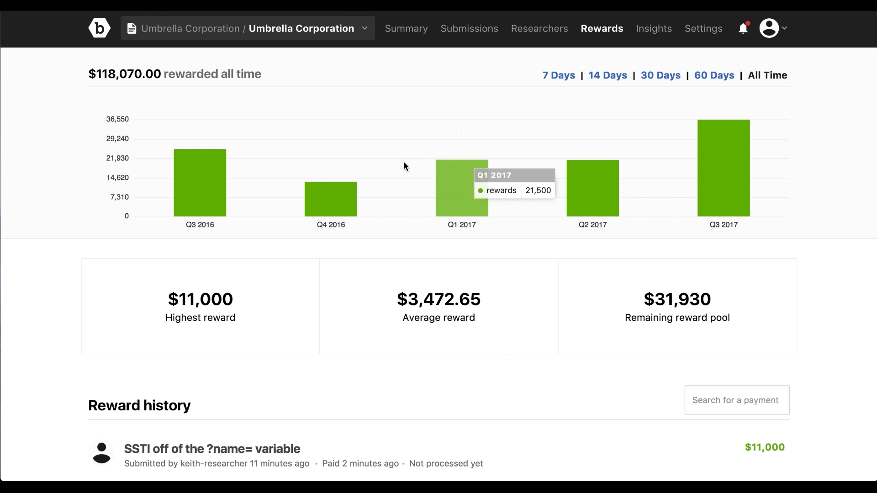
# - Open the program's Insights report and check its export options and the available technical severity filter values
pyautogui.click(660, 36)
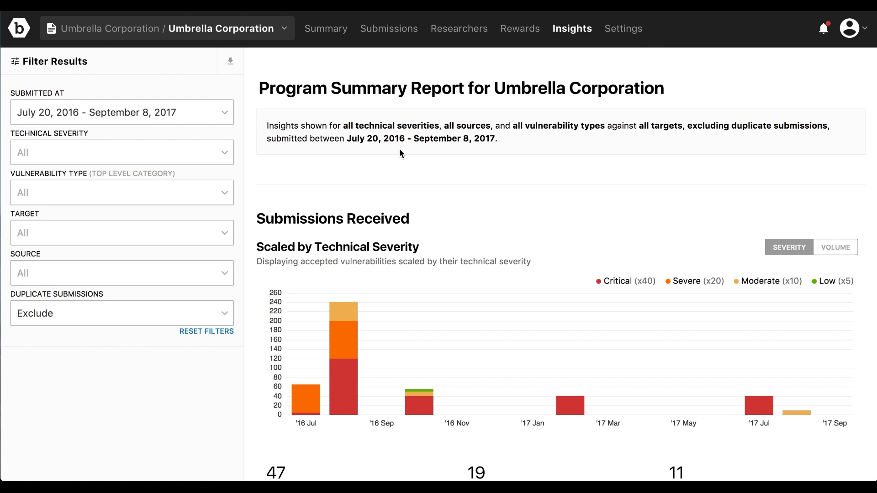
pyautogui.click(229, 63)
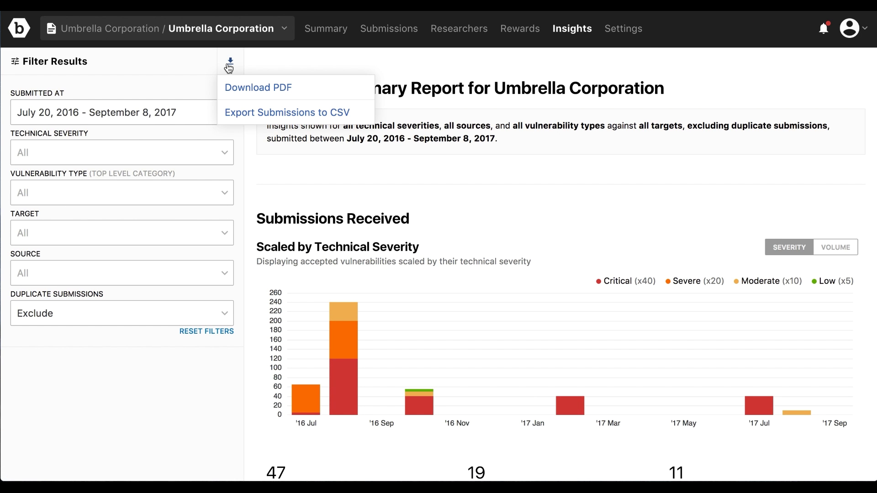
pyautogui.click(269, 169)
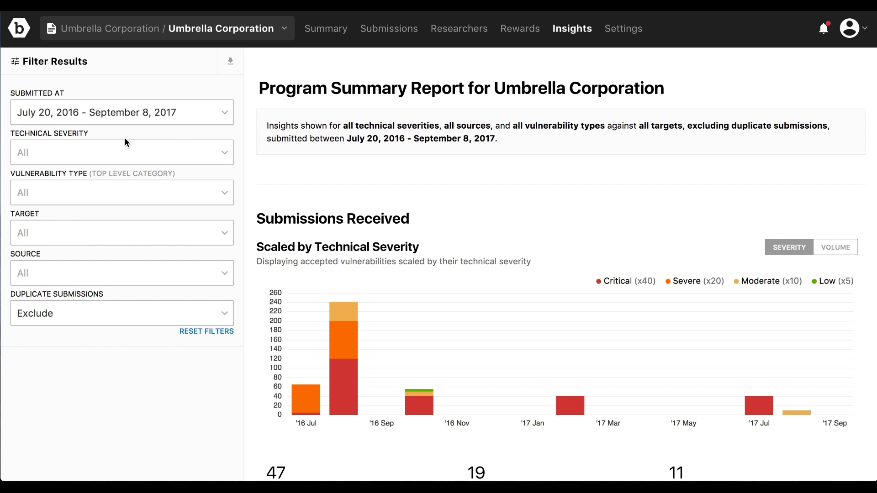
pyautogui.click(122, 152)
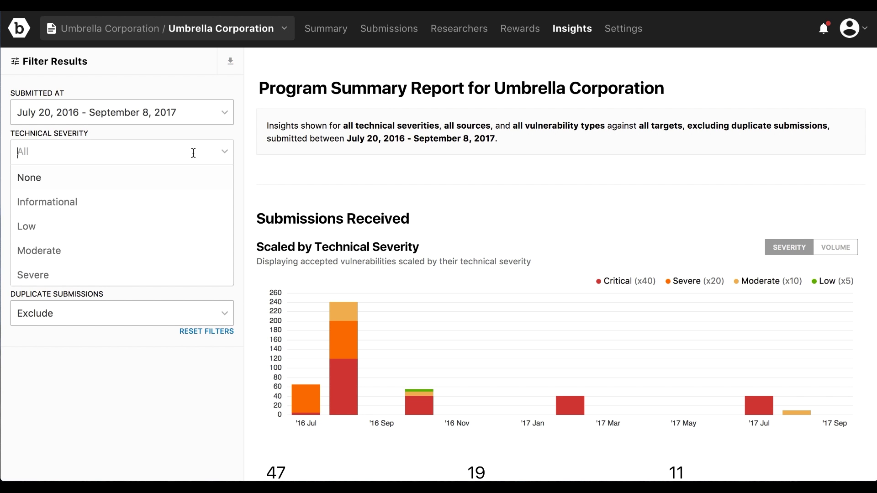
pyautogui.click(228, 157)
# - Examine the report's Submissions Received chart, Target Breakdown table, and Submission Type and Severity section
pyautogui.scroll(-2, 322, 156)
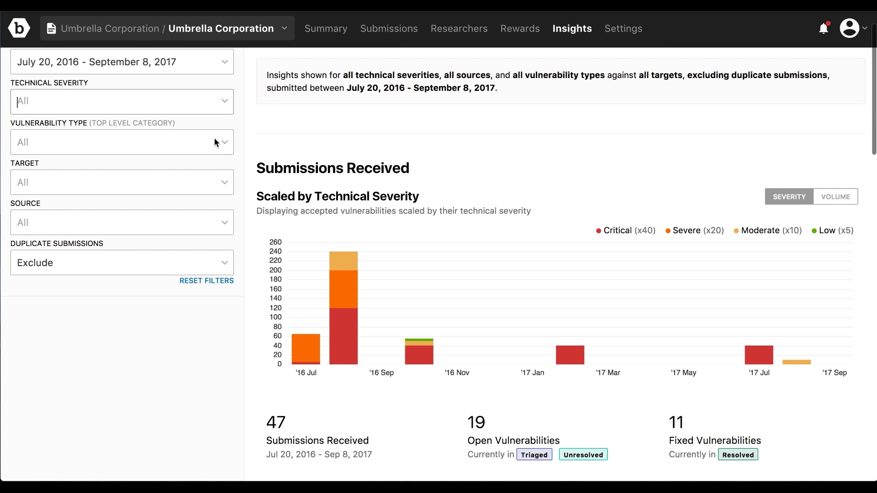
pyautogui.scroll(-2, 492, 140)
pyautogui.scroll(-2, 492, 141)
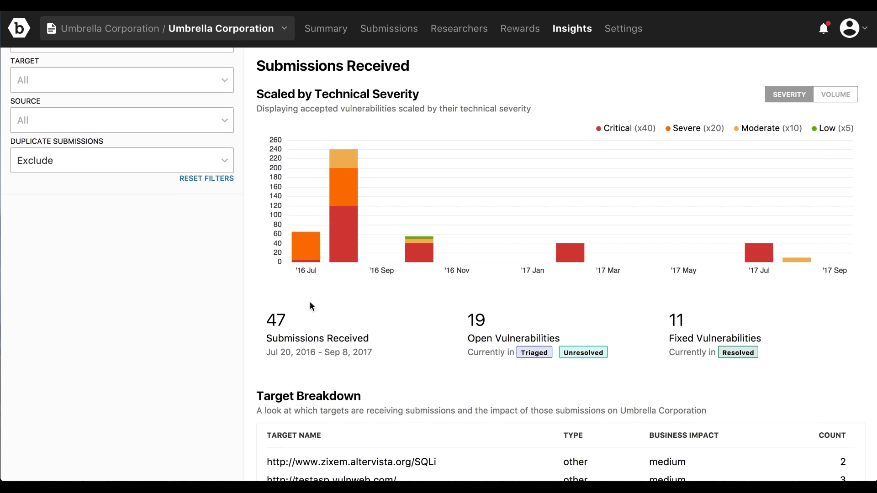
pyautogui.scroll(-3, 309, 306)
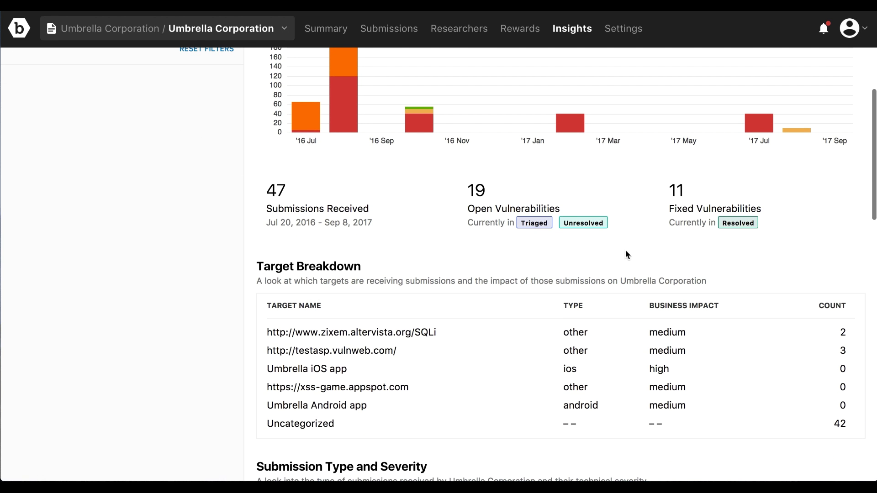
pyautogui.scroll(-4, 761, 257)
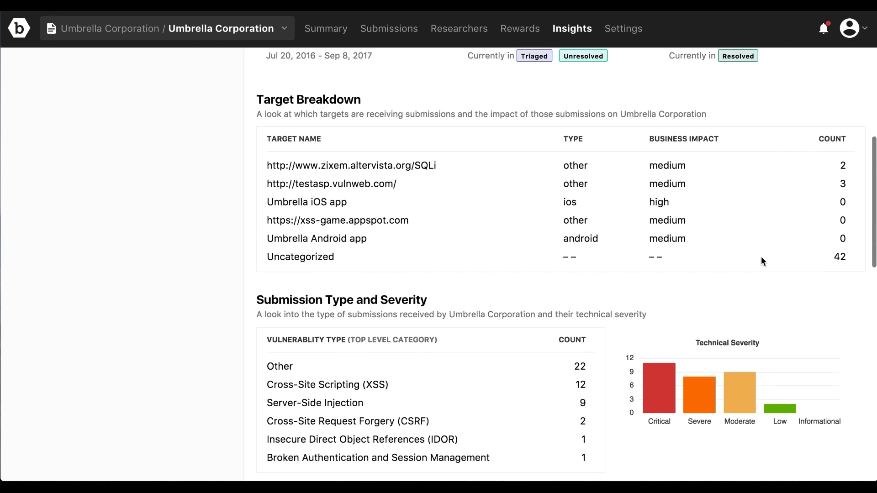